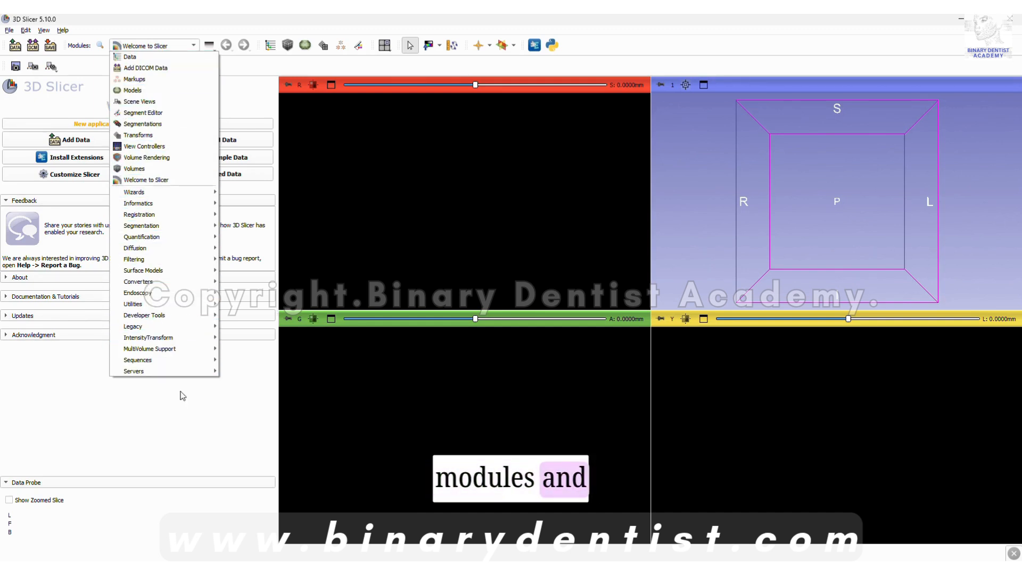
Load the STM 346 folder from Downloads into the scene as a volume.
click(183, 411)
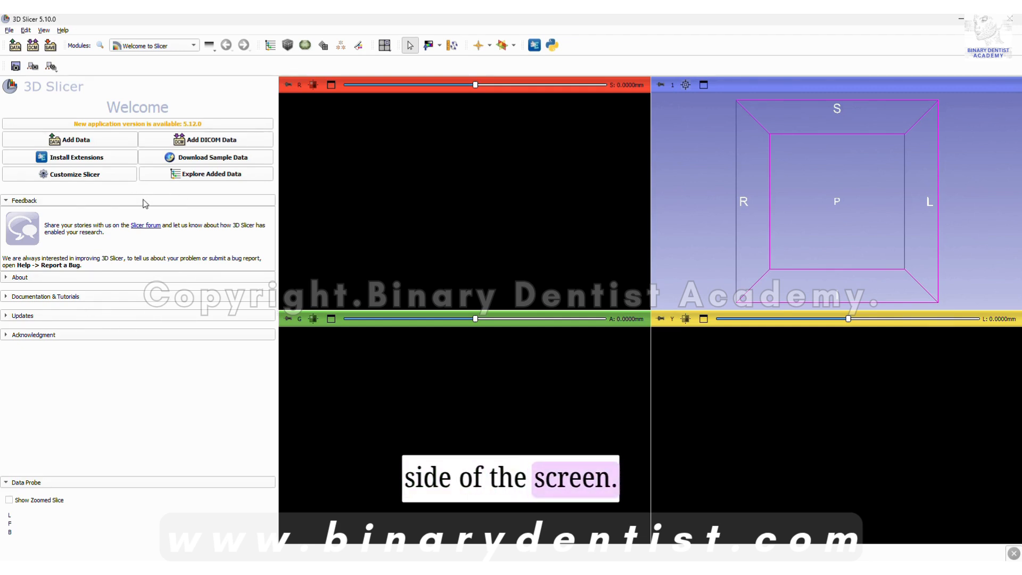
click(102, 141)
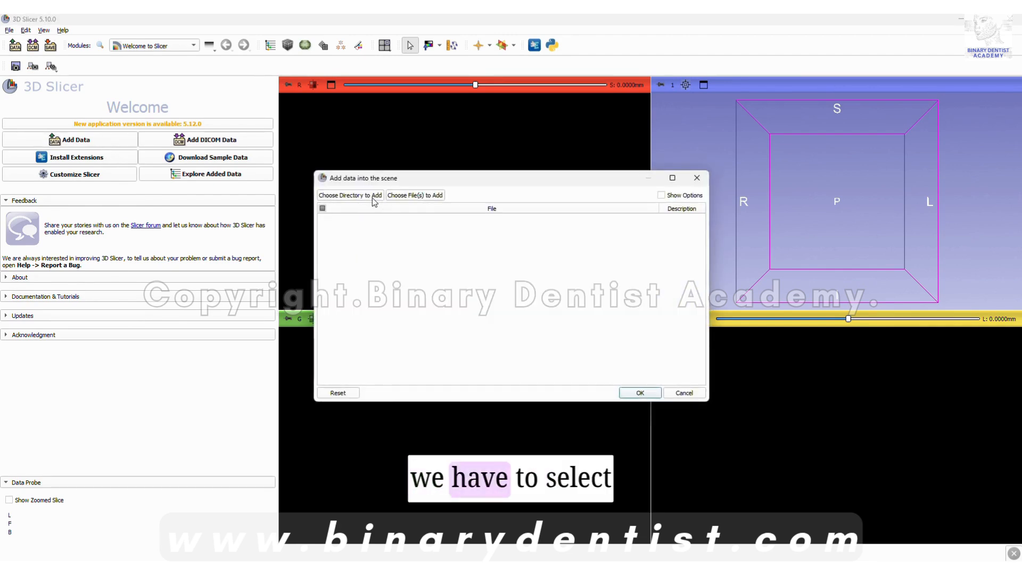
click(373, 196)
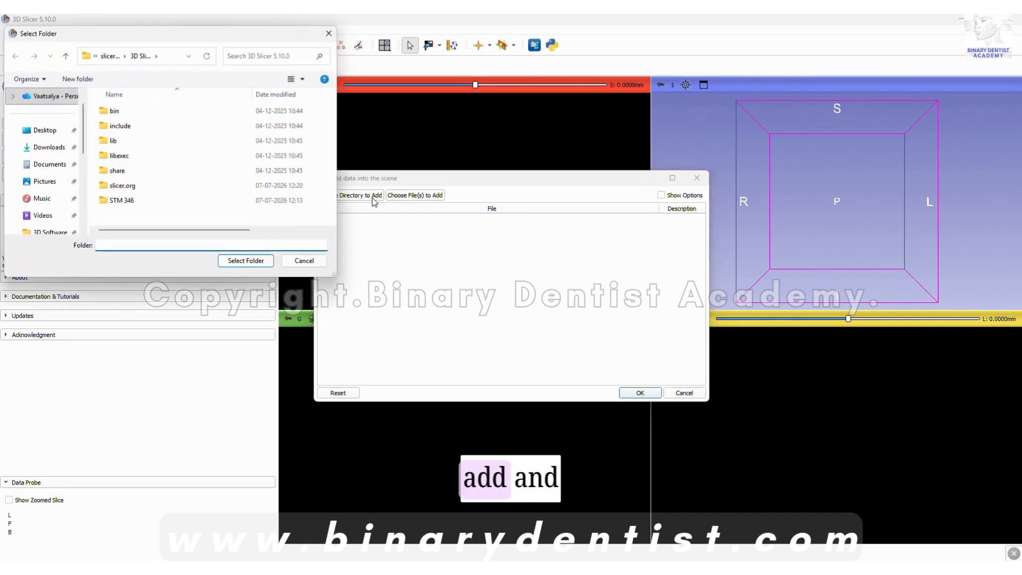
click(49, 151)
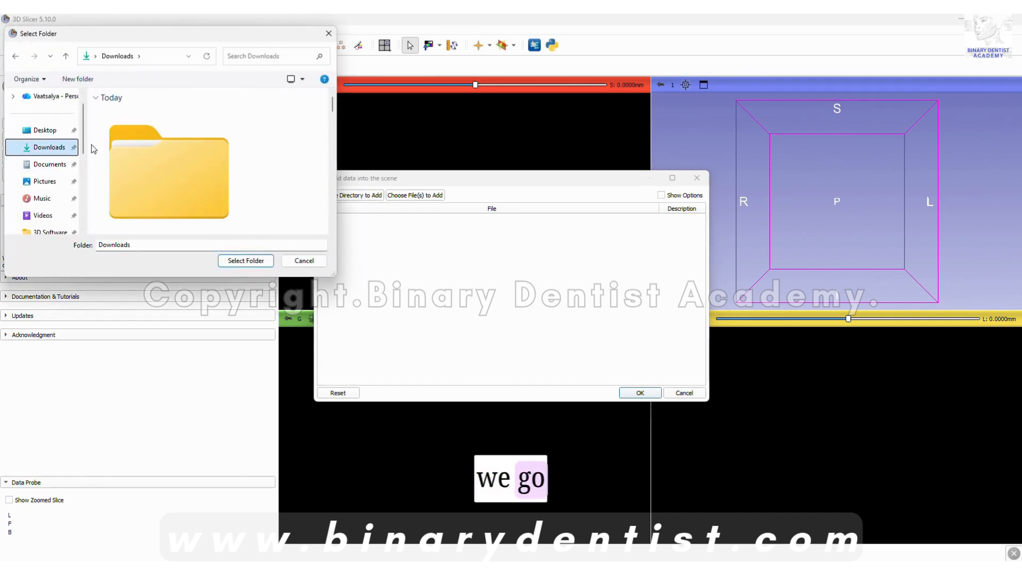
drag(339, 279, 386, 325)
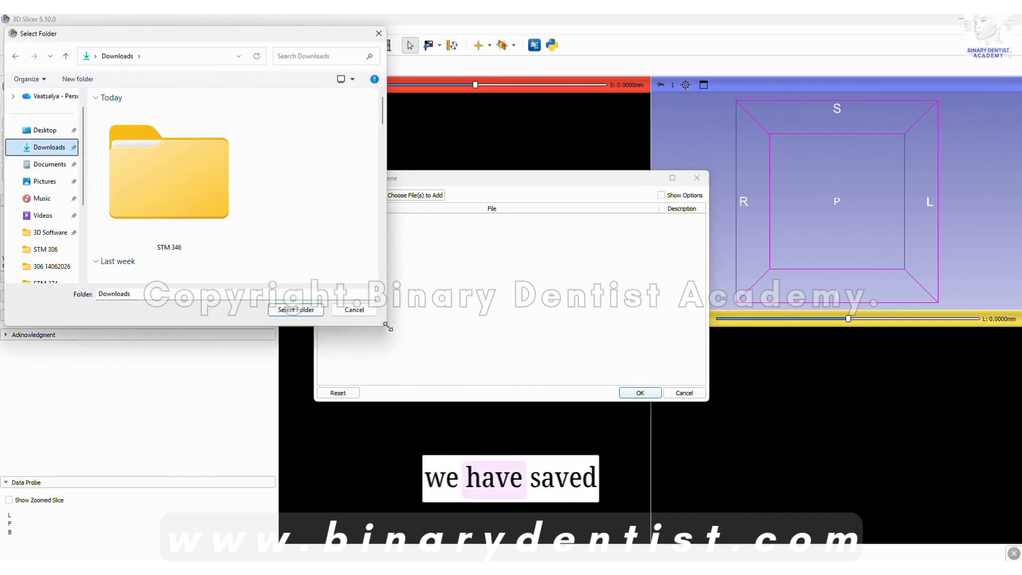
click(179, 171)
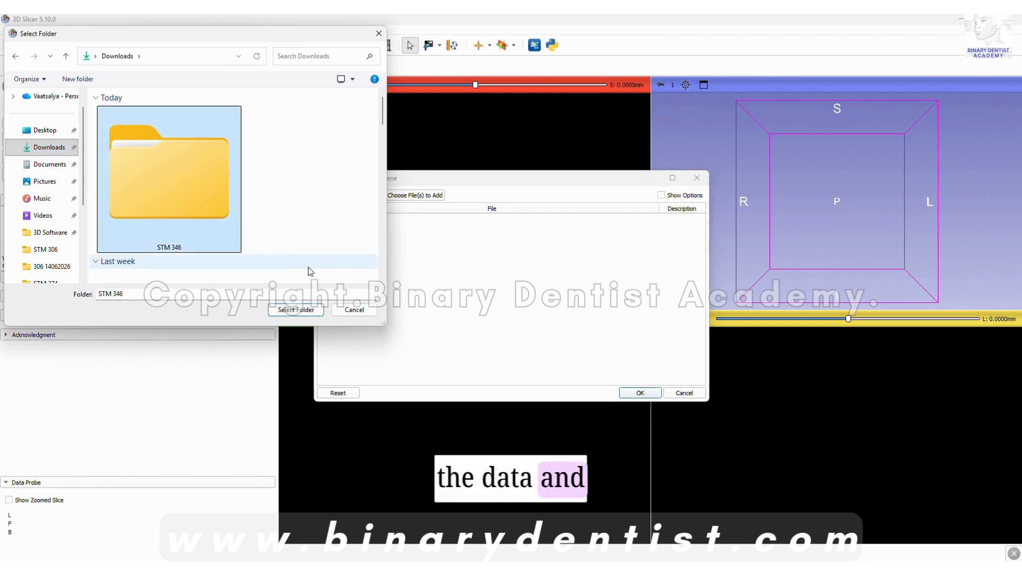
click(307, 309)
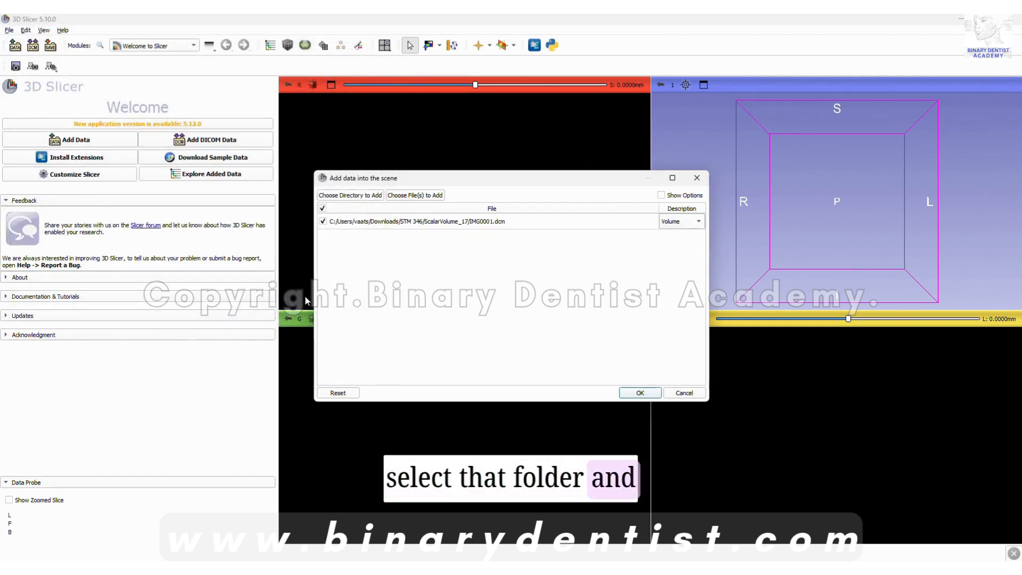
click(641, 394)
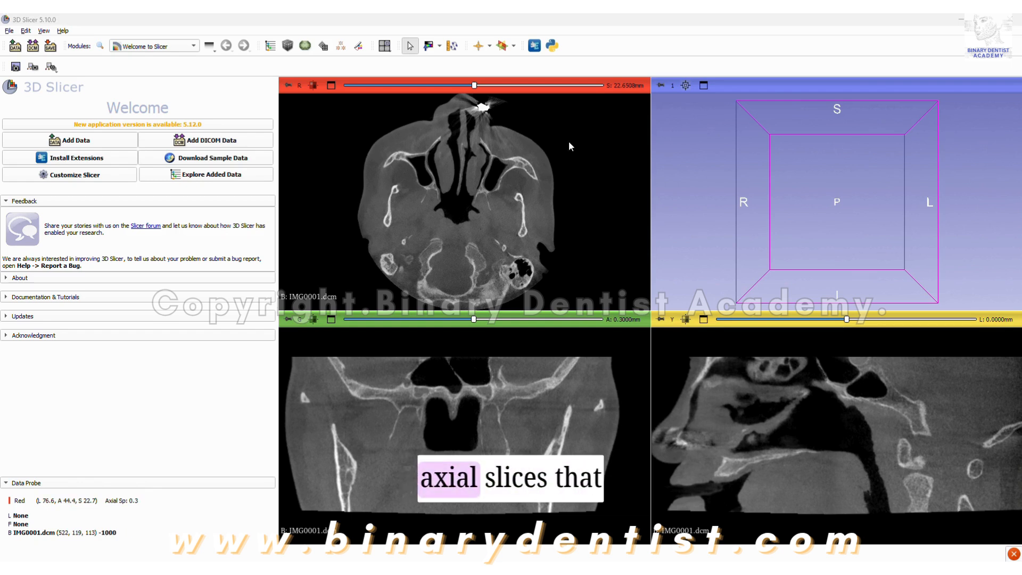
Examine the axial slices of the scan by moving through them up and down.
scroll(568, 141, down, 8)
scroll(569, 142, down, 20)
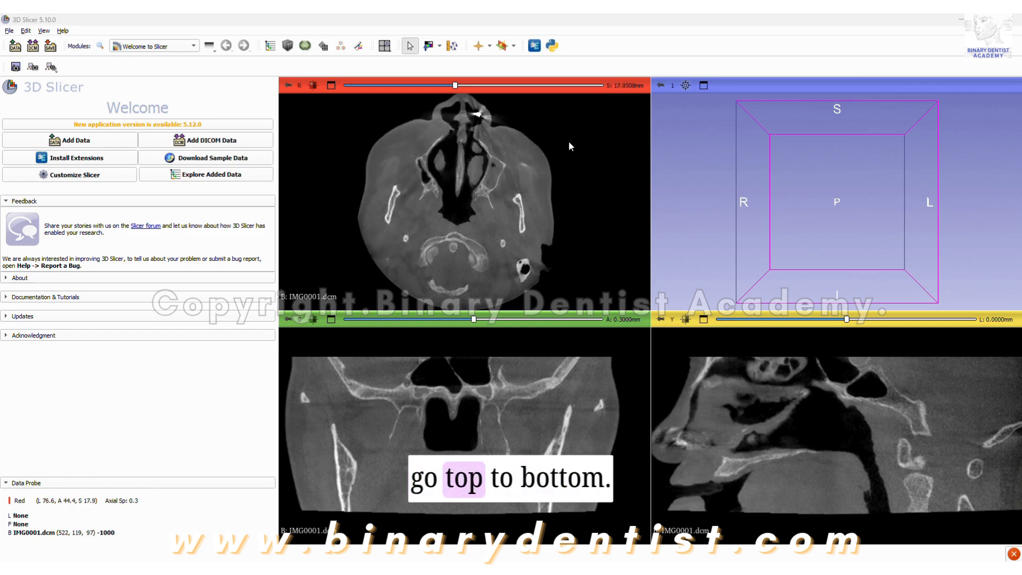
scroll(569, 143, up, 20)
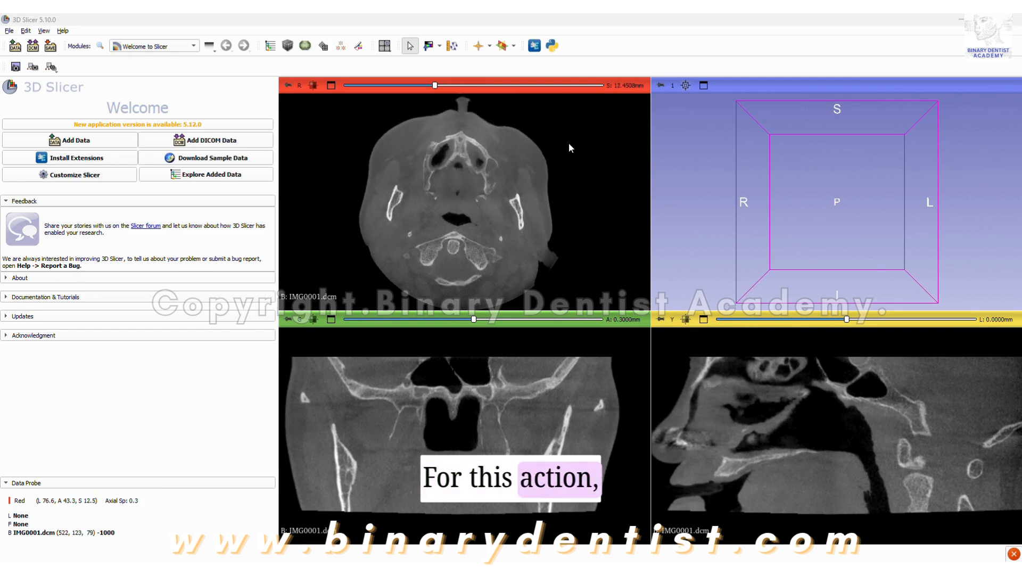
scroll(568, 143, up, 17)
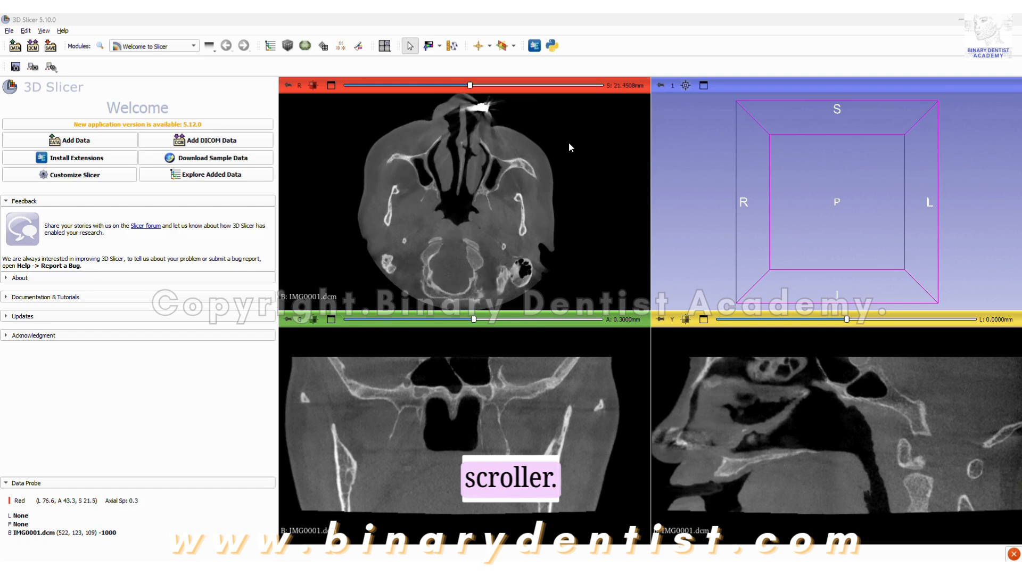
scroll(566, 142, down, 20)
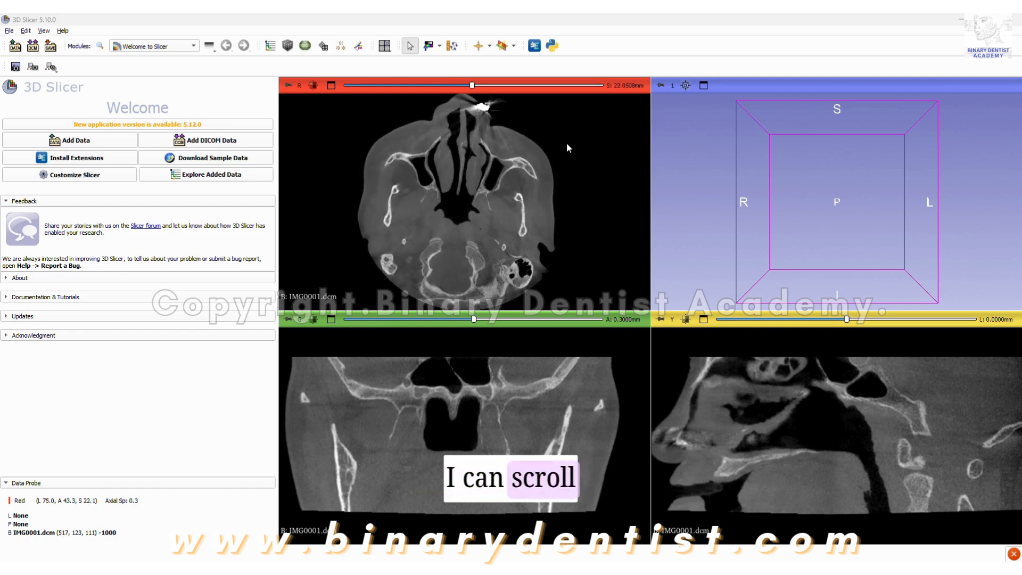
scroll(565, 142, up, 12)
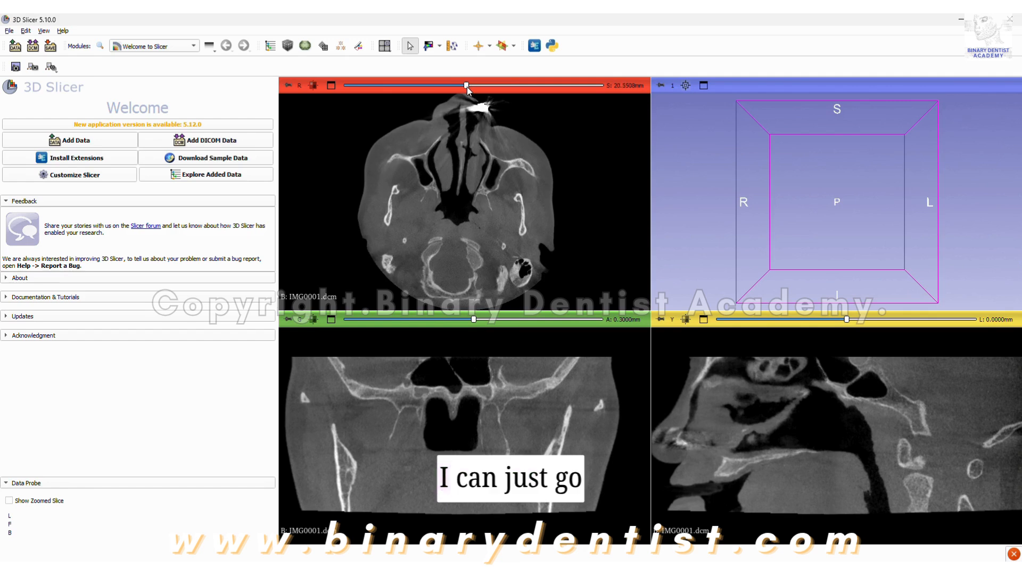
drag(469, 87, 472, 111)
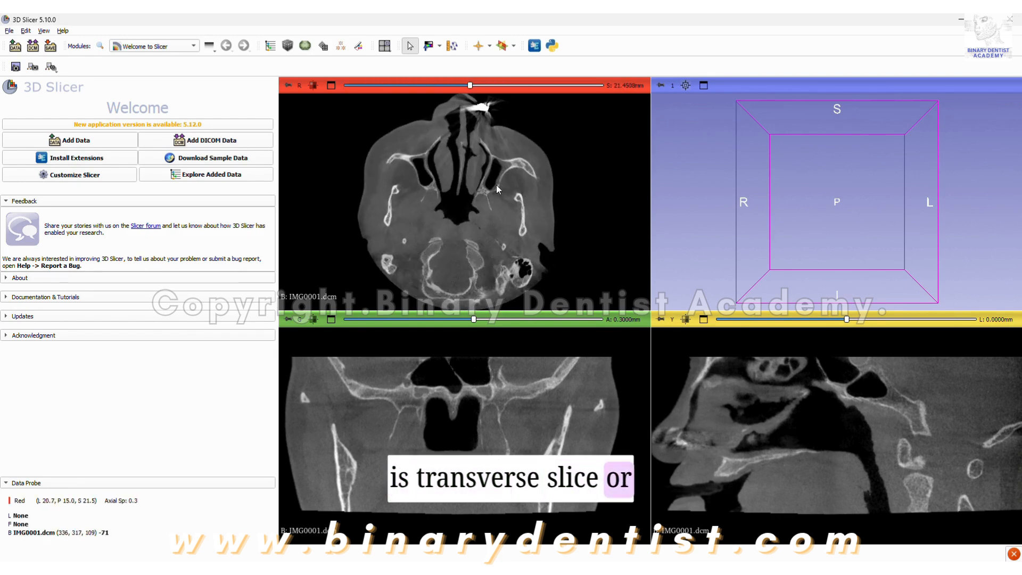
scroll(477, 204, up, 2)
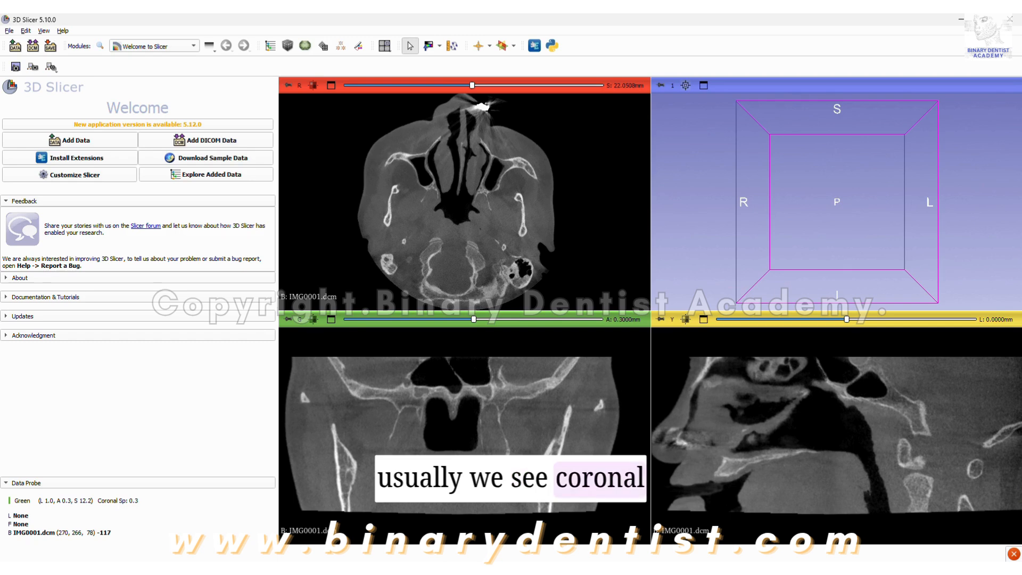
Examine the coronal slices from front to back and the sagittal slices from side to side.
scroll(475, 401, down, 14)
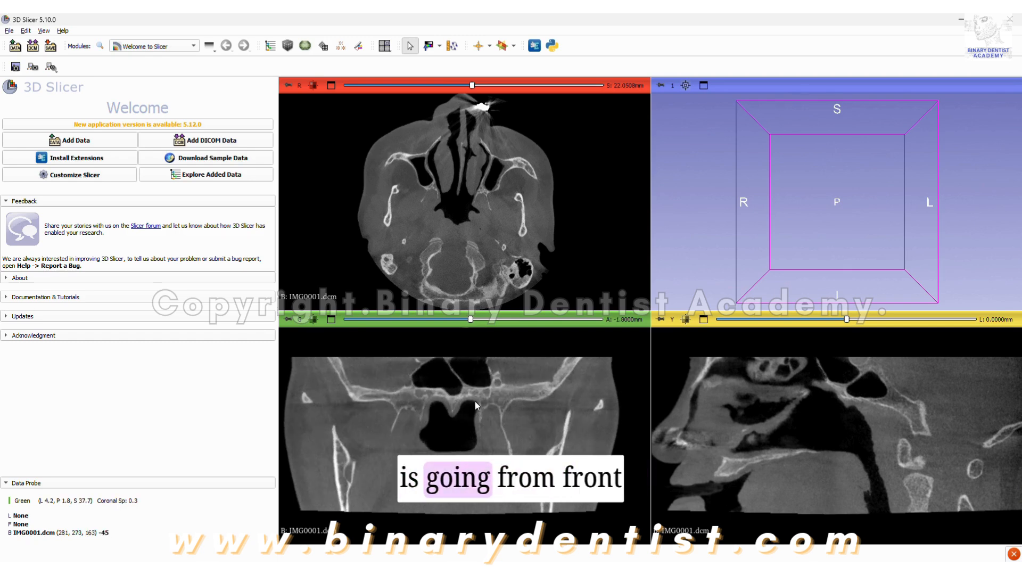
mouse_move(466, 319)
mouse_down()
mouse_move(378, 321)
mouse_move(368, 330)
mouse_move(573, 337)
mouse_move(465, 330)
mouse_up()
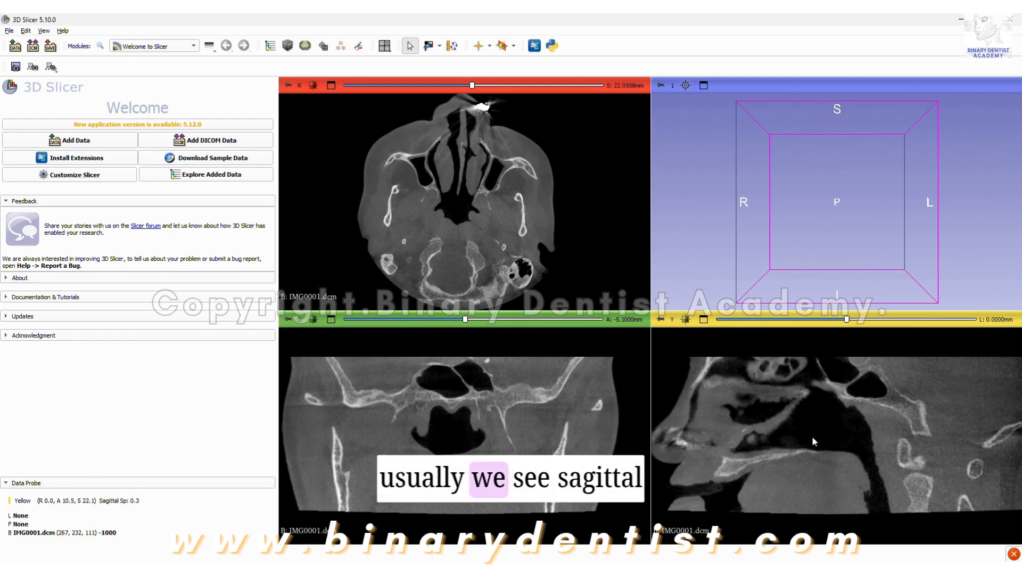
drag(846, 319, 863, 336)
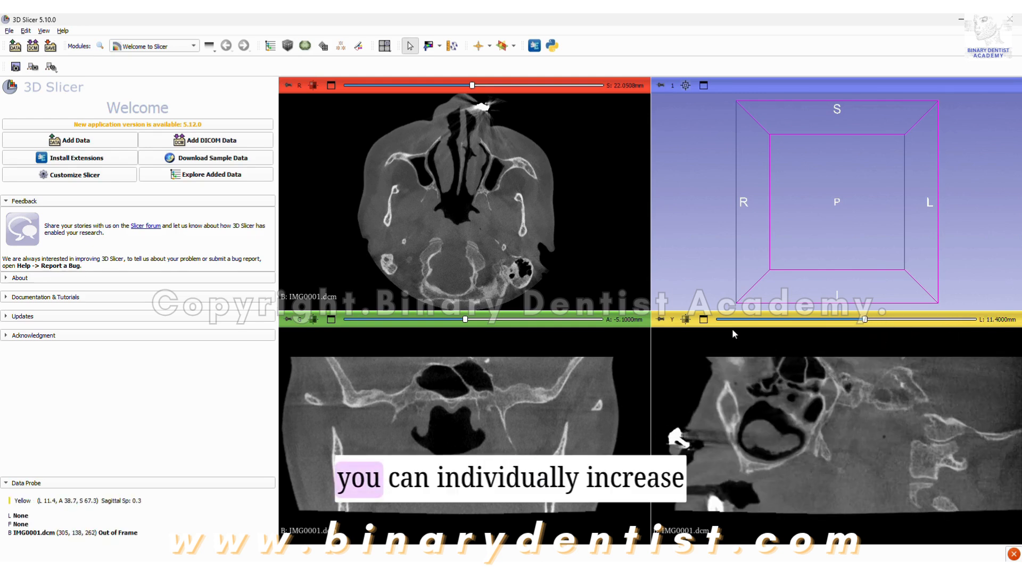
View the sagittal slice and the 3D view enlarged in turn, restoring the four-view layout each time.
click(704, 319)
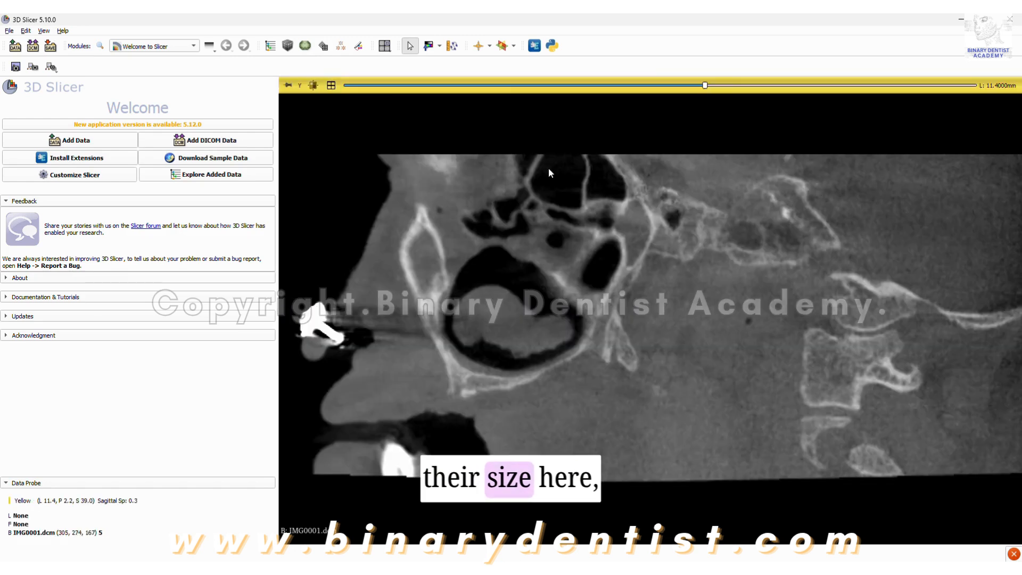
click(331, 86)
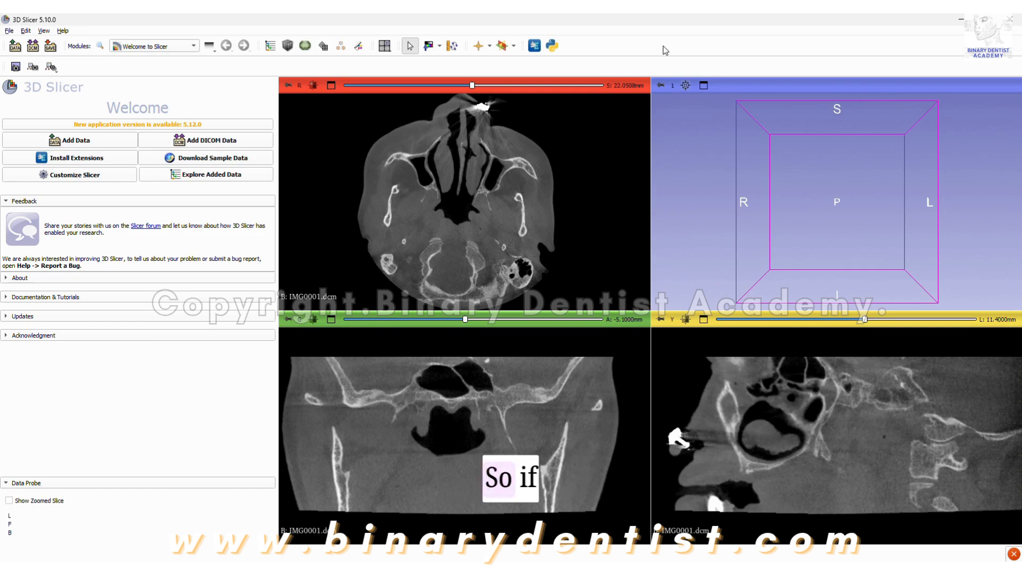
click(704, 86)
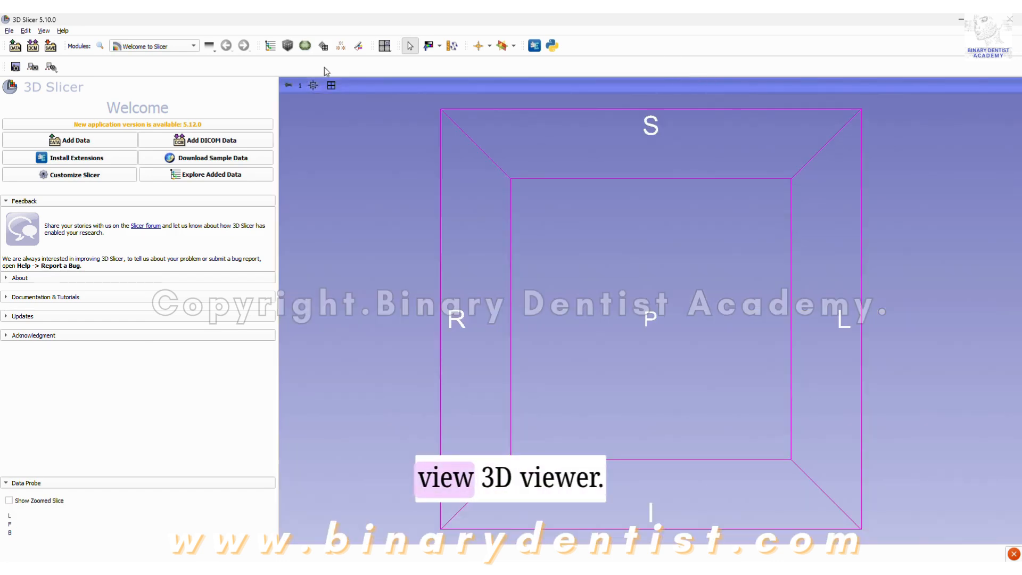
click(330, 87)
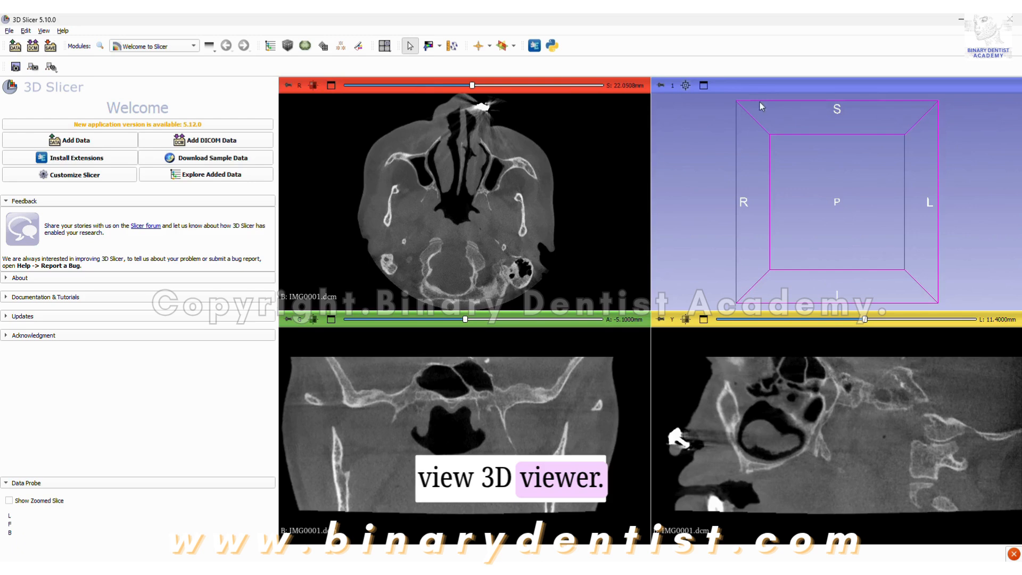
click(703, 85)
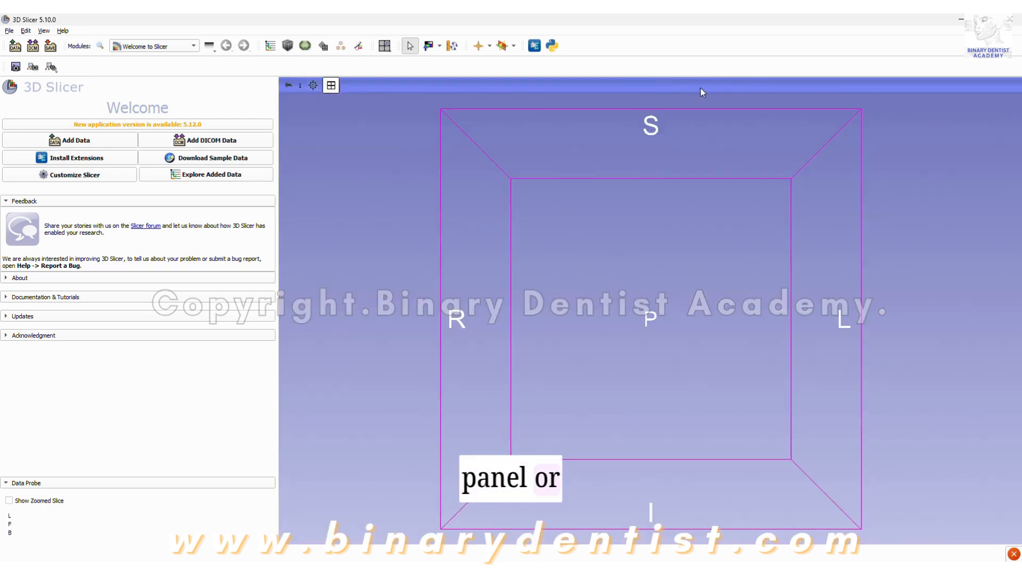
click(331, 87)
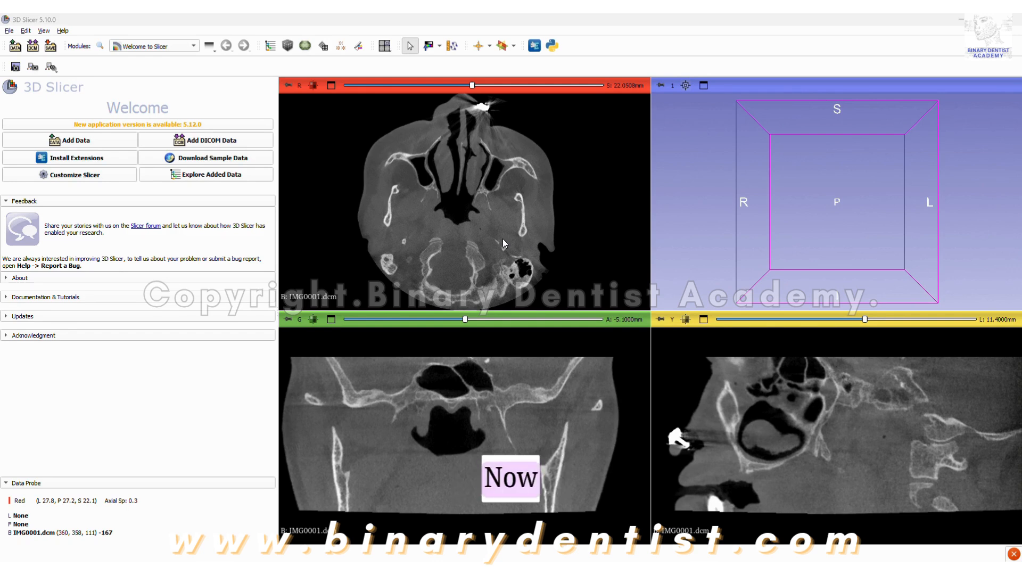
Switch to the Segment Editor module and add a new segment for the IMG0001.dcm volume.
click(187, 47)
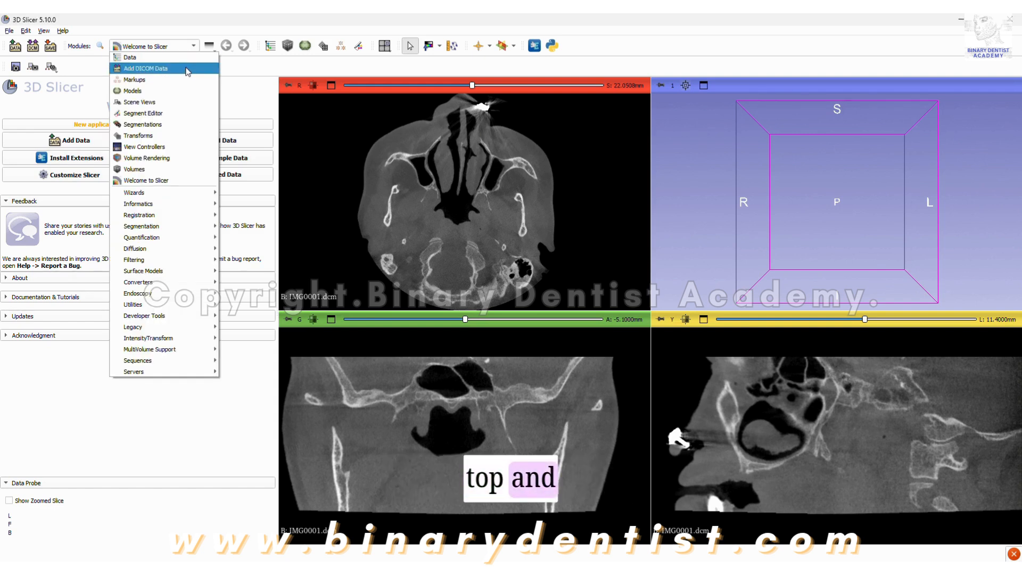
click(188, 114)
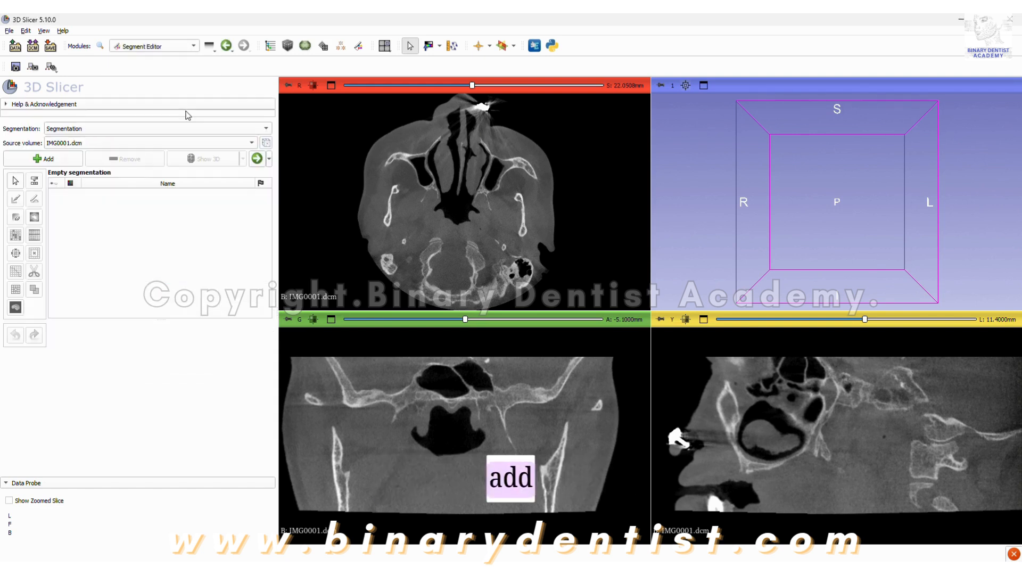
click(49, 163)
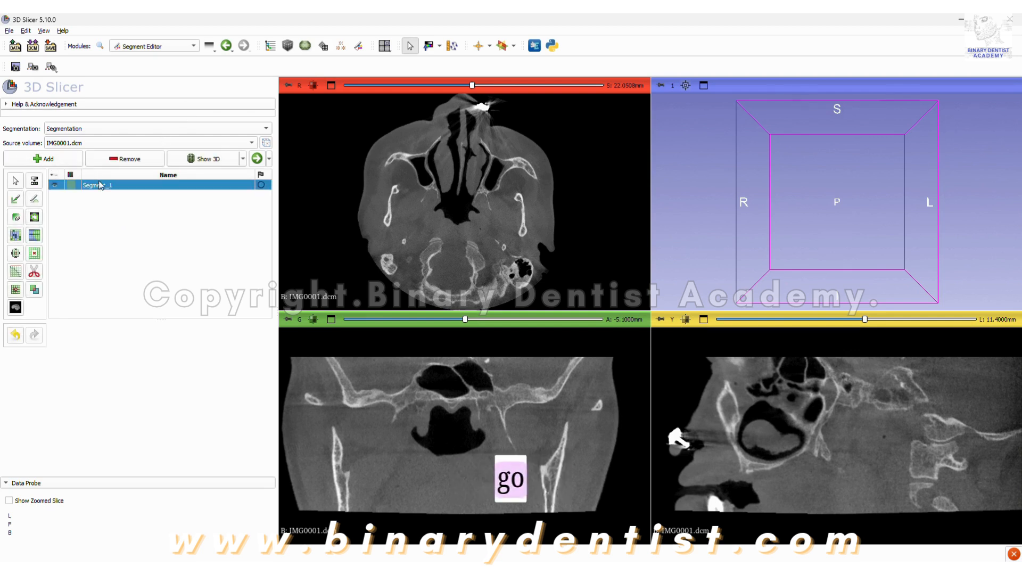
Apply a Threshold with a lower limit of 163.35 to fill the segment with bone, and show it in 3D.
click(34, 182)
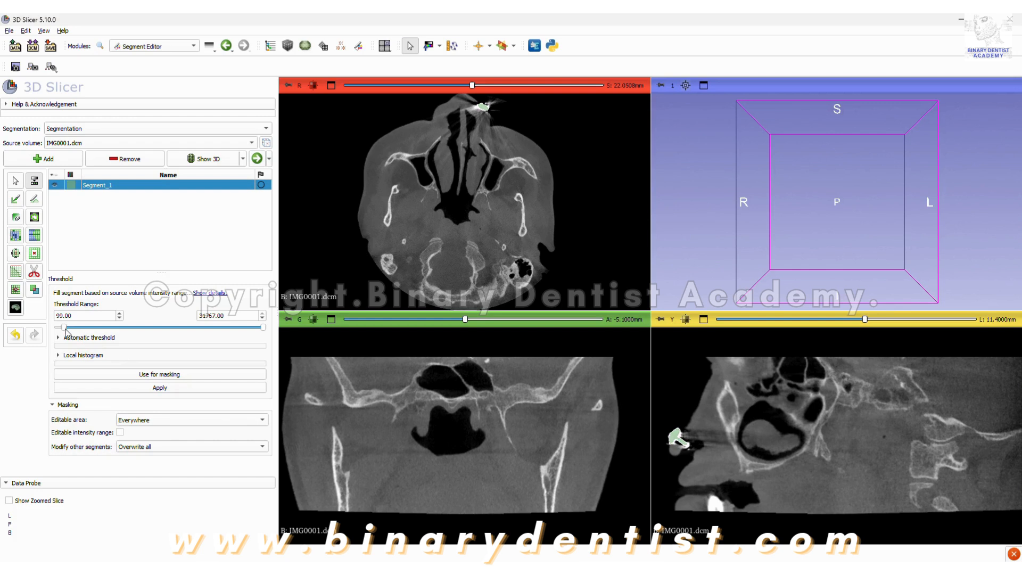
mouse_move(66, 330)
mouse_down()
mouse_move(170, 330)
mouse_move(66, 331)
mouse_up()
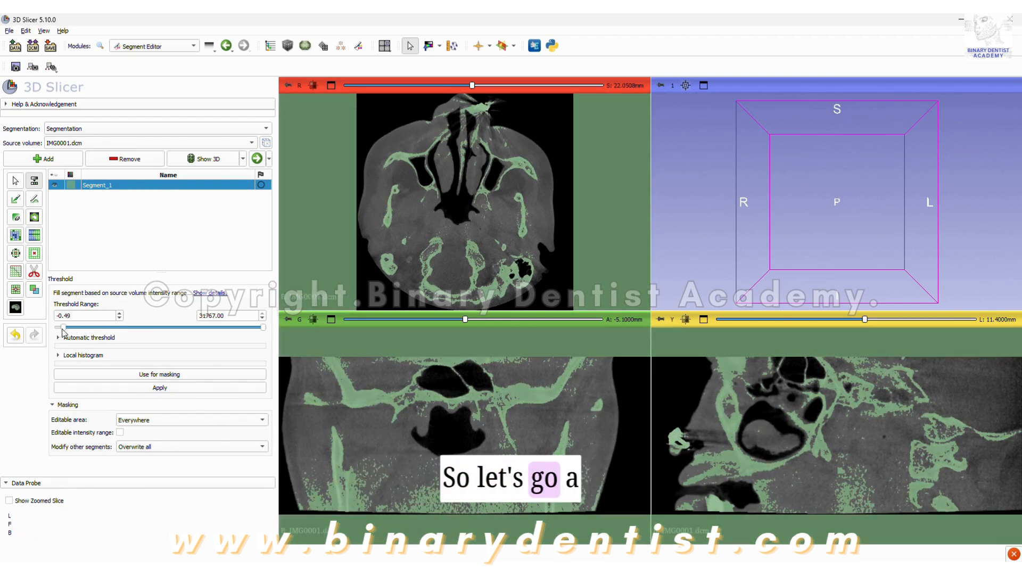
drag(62, 327, 65, 329)
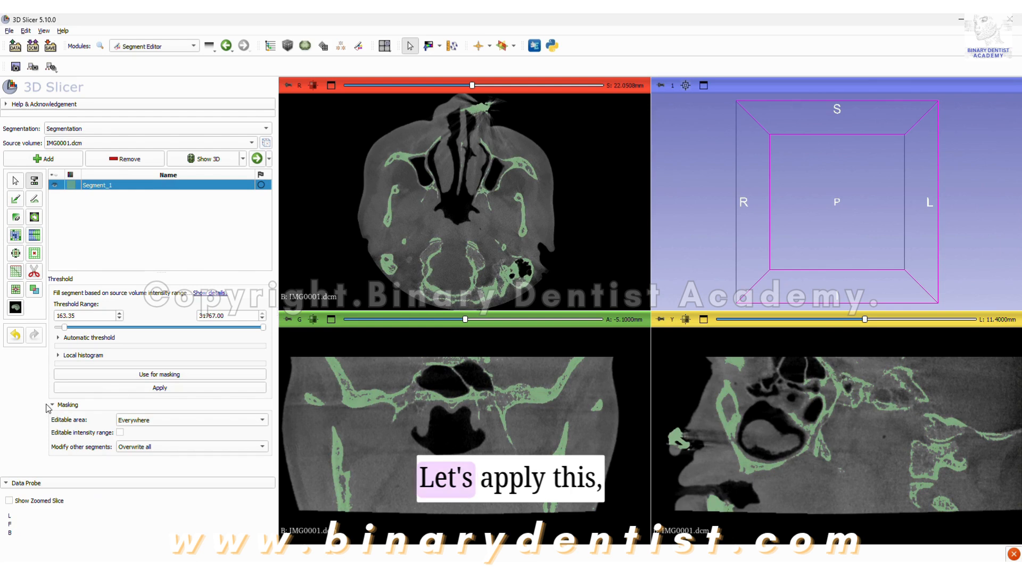
click(100, 389)
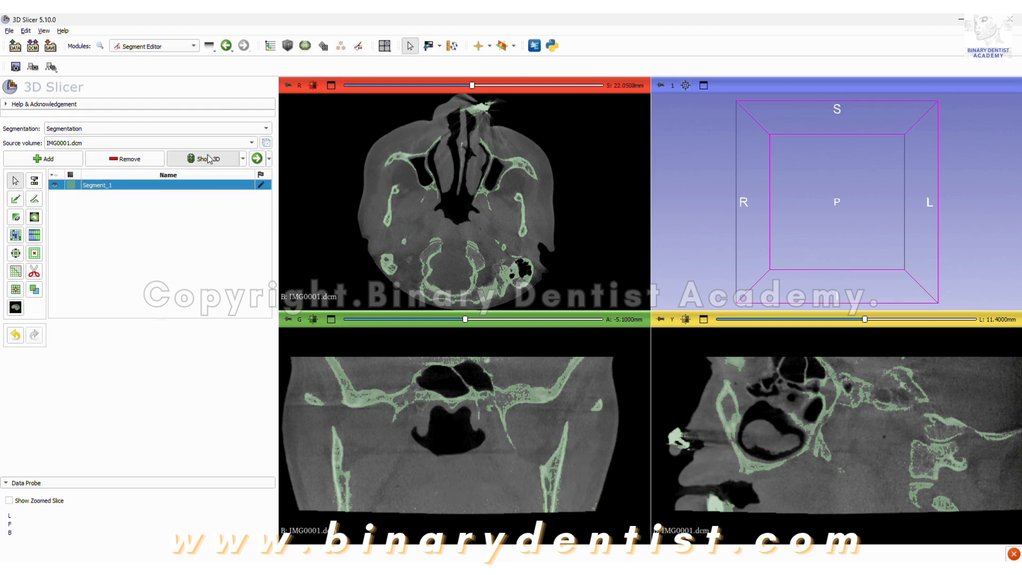
Enlarge the 3D view and examine the segmented skull model up close, from the front and from below.
click(704, 86)
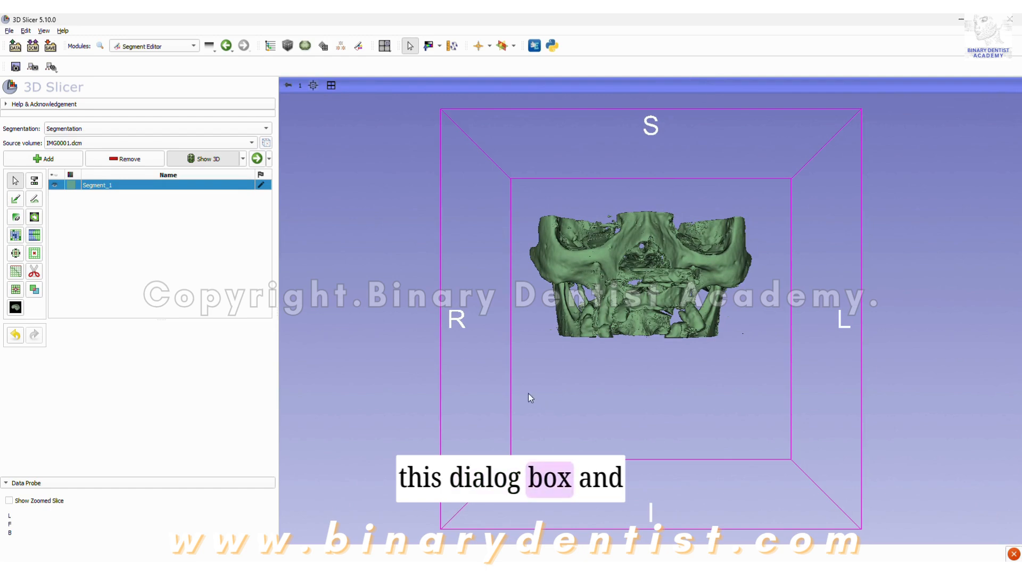
mouse_move(463, 265)
mouse_down()
mouse_move(848, 275)
mouse_move(465, 270)
mouse_up()
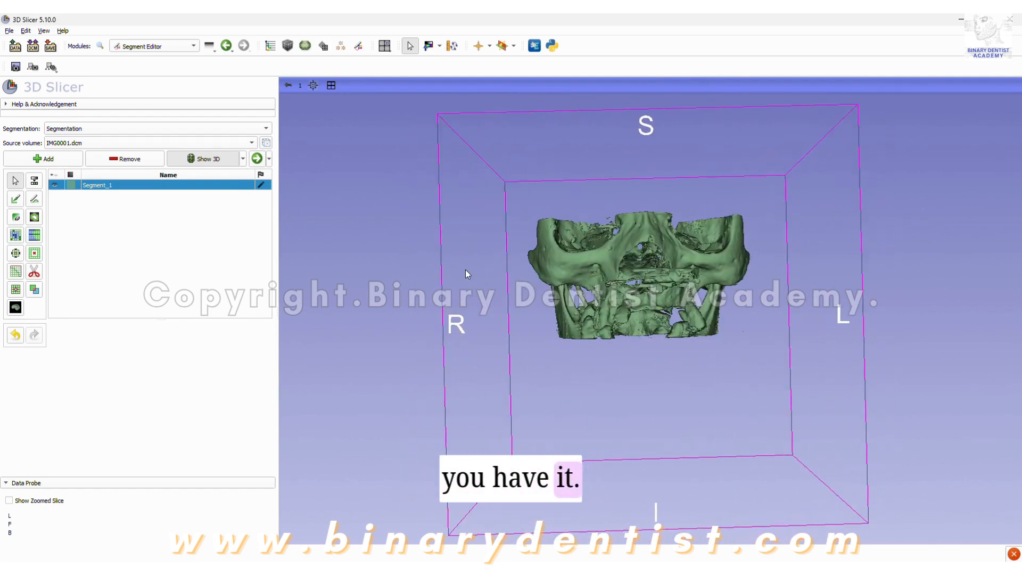
drag(701, 343, 641, 156)
scroll(641, 155, up, 6)
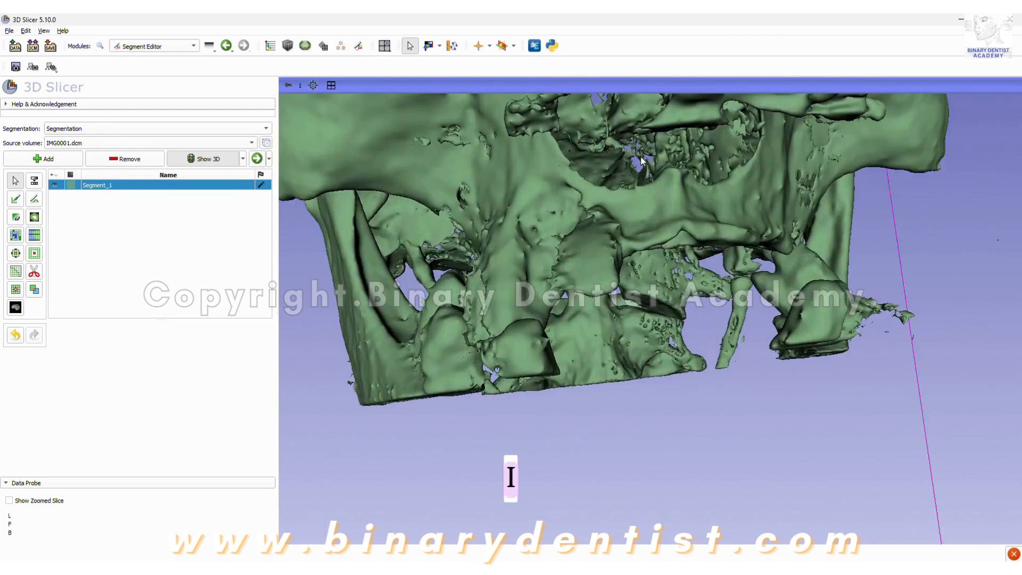
scroll(632, 391, down, 2)
drag(575, 431, 714, 242)
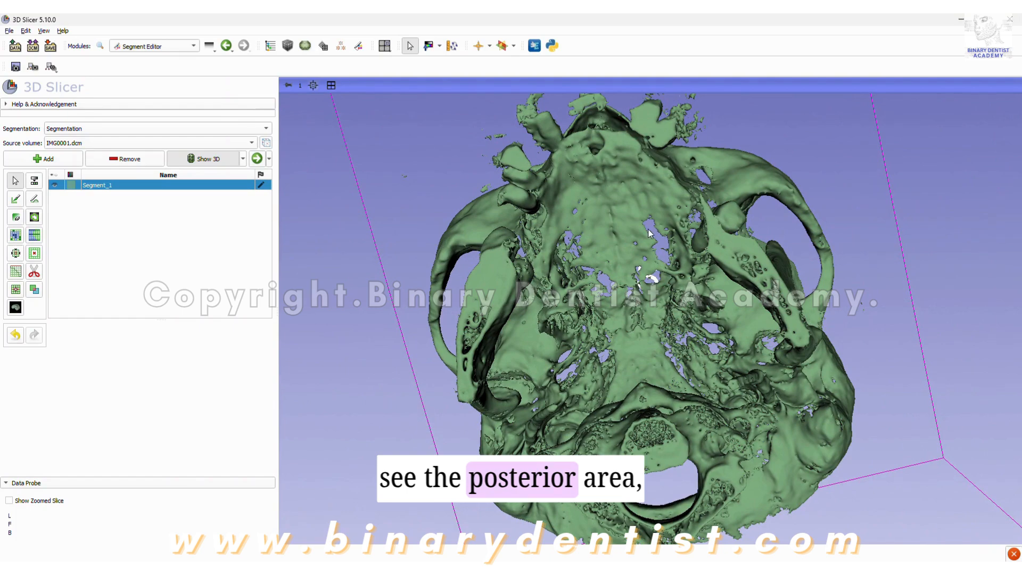
Examine the segmented skull model in 3D from below, the front and the side, including the teeth and jaw.
drag(511, 338, 659, 420)
drag(854, 450, 659, 360)
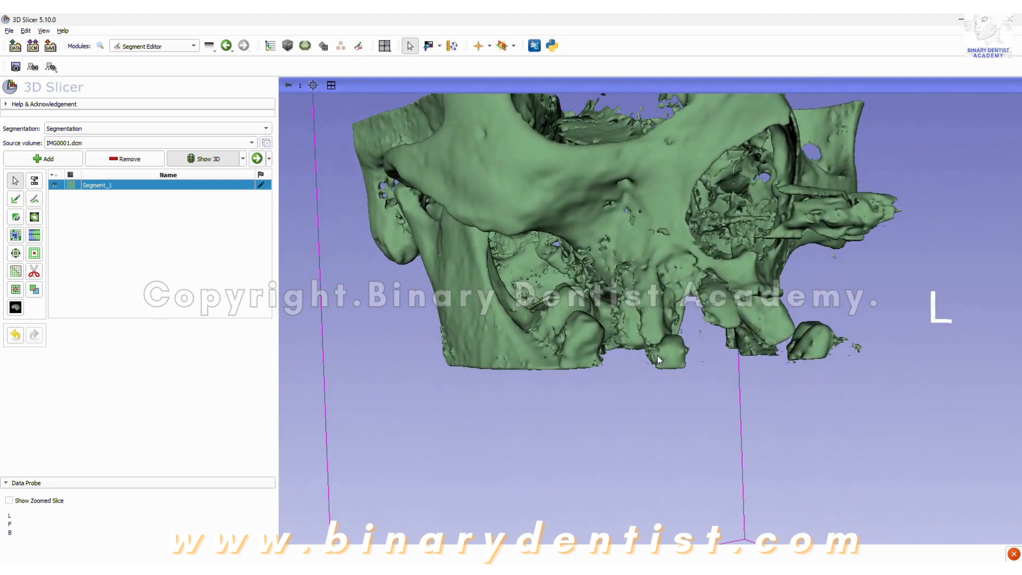
drag(668, 399, 695, 397)
drag(829, 381, 807, 286)
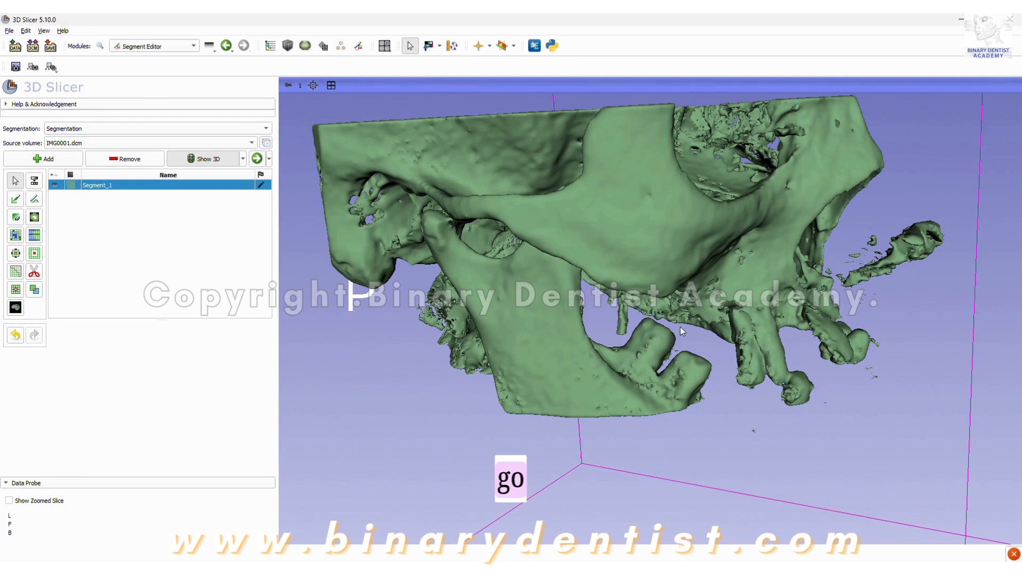
click(226, 46)
click(244, 46)
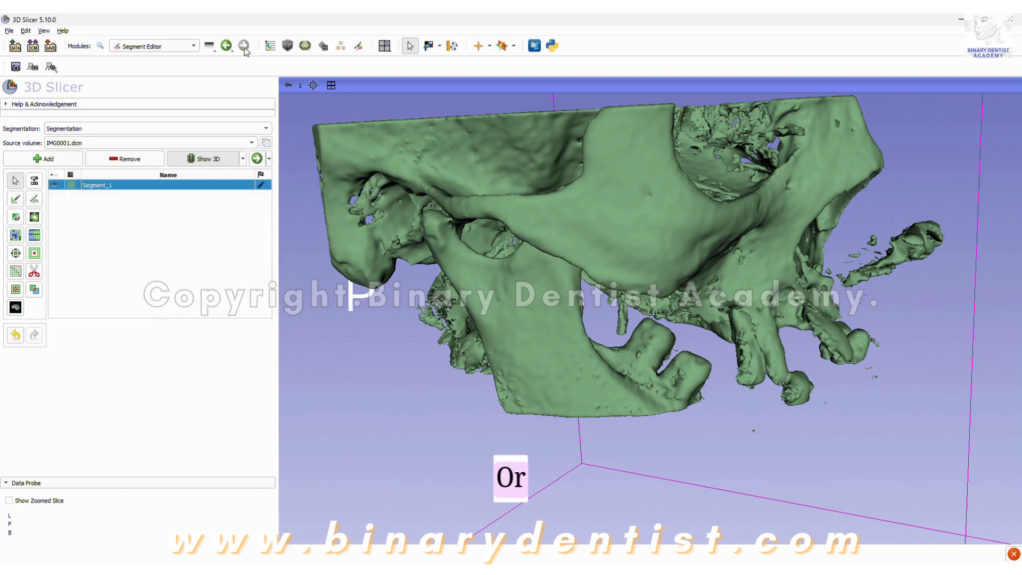
drag(577, 254, 664, 340)
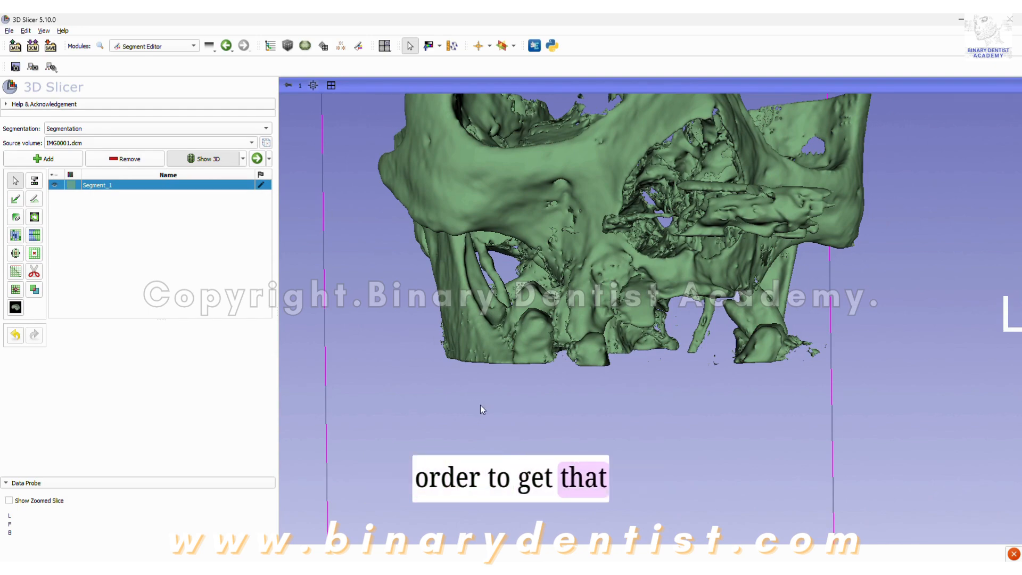
drag(480, 405, 435, 247)
drag(538, 377, 800, 318)
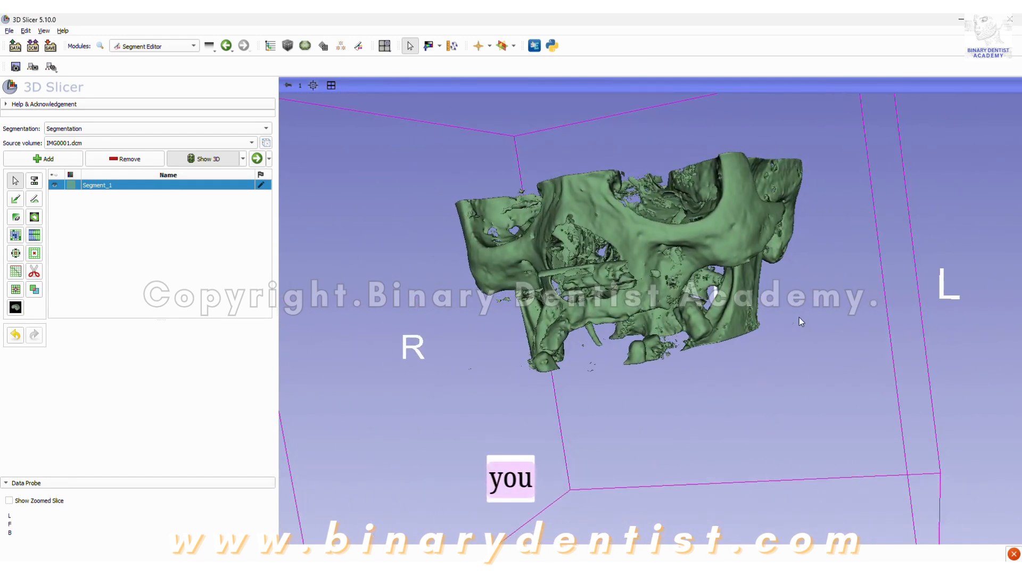
Export the segmentation as an STL file, choosing the Downloads folder as the destination.
click(269, 160)
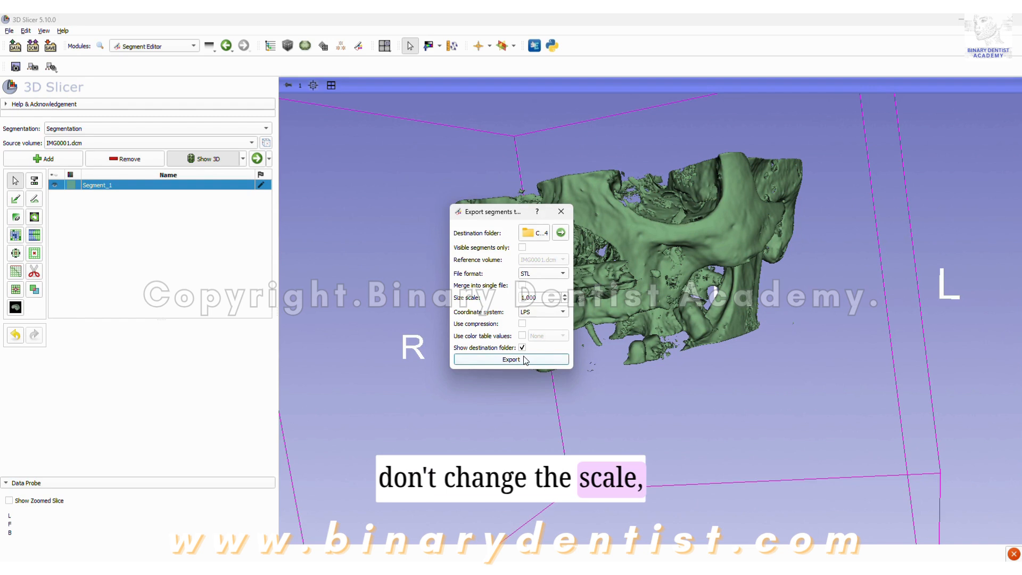
click(535, 233)
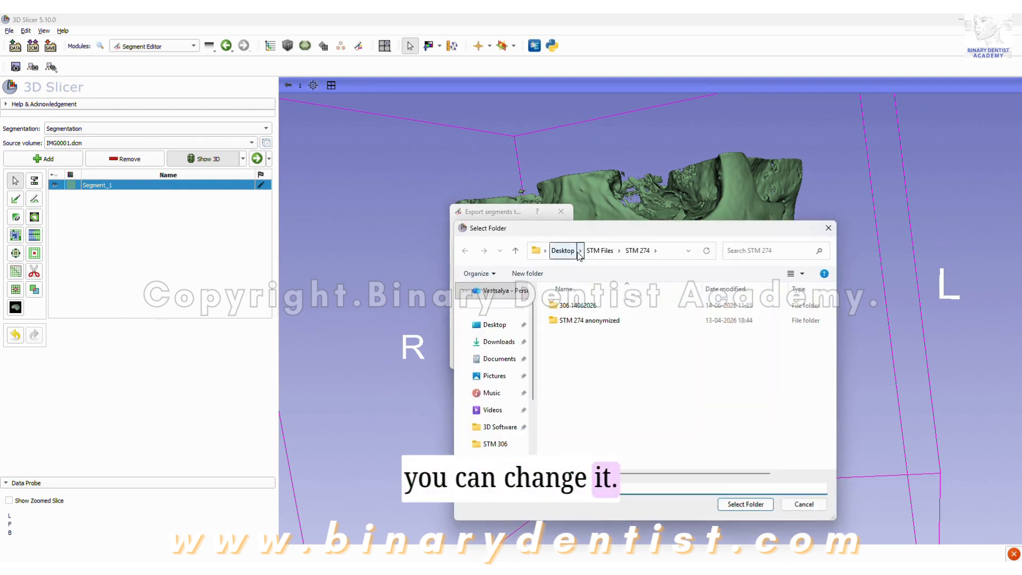
click(496, 343)
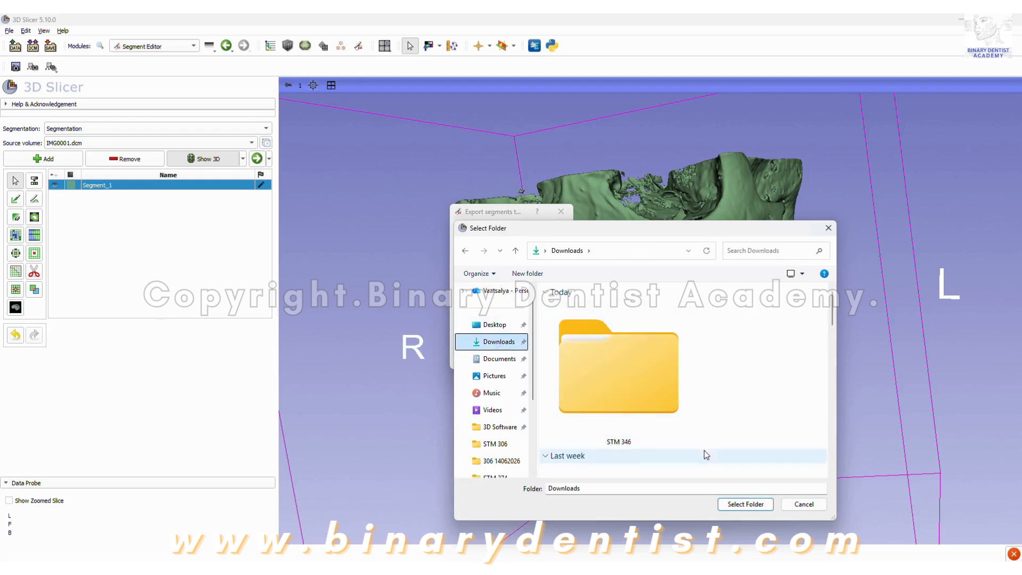
click(748, 505)
click(530, 360)
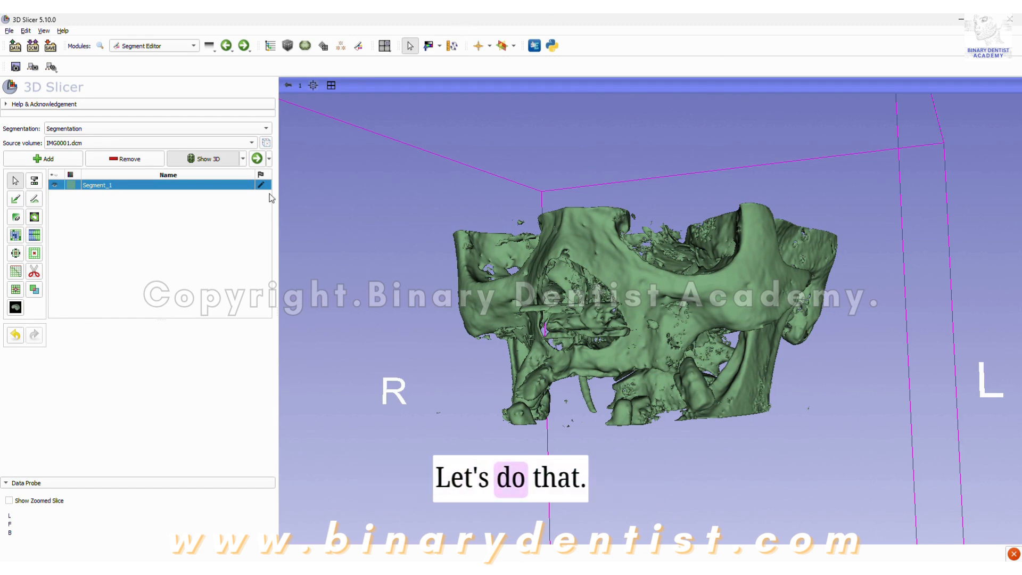
Reapply the Threshold to Segment_1 with a lower limit of 97.81.
click(34, 183)
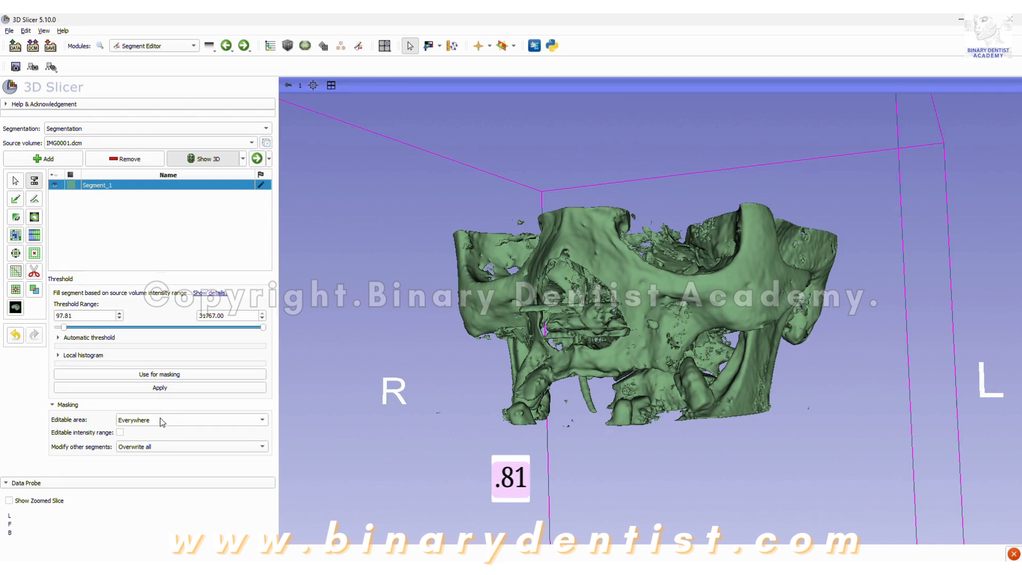
click(160, 388)
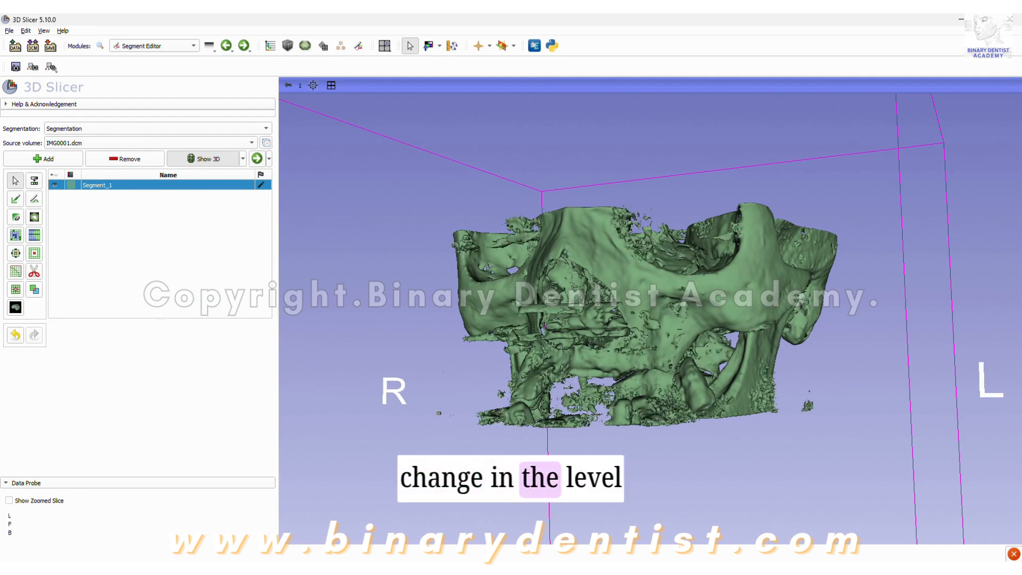
Examine the re-thresholded skull model up close, checking the palate from below and the teeth and orbits from the front.
mouse_move(602, 495)
mouse_down()
mouse_move(708, 346)
mouse_move(746, 362)
mouse_move(684, 386)
mouse_move(717, 344)
mouse_move(739, 360)
mouse_move(513, 413)
mouse_move(433, 360)
mouse_move(752, 363)
mouse_move(677, 445)
mouse_move(745, 405)
mouse_move(734, 367)
mouse_up()
scroll(646, 318, up, 6)
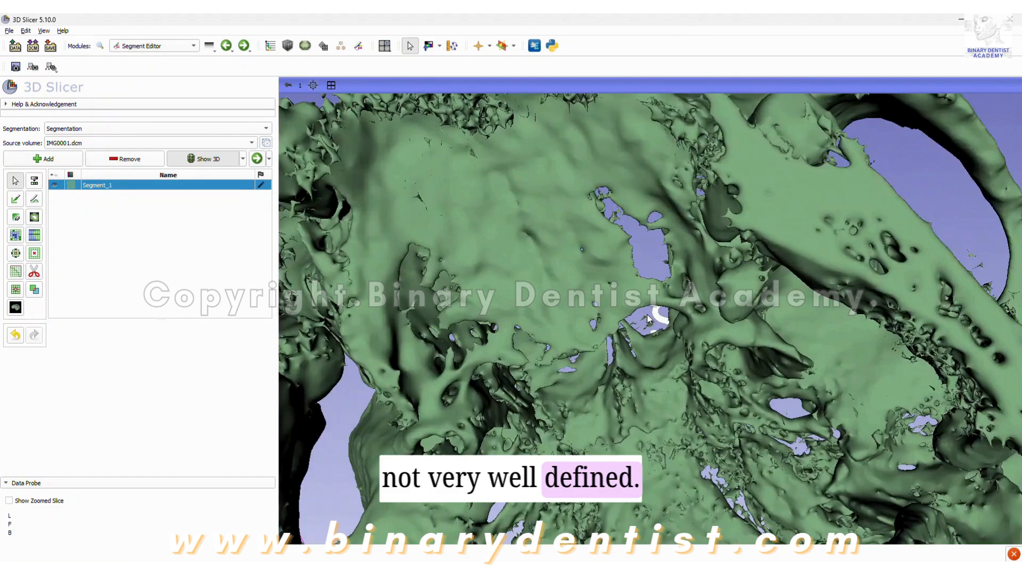
drag(593, 397, 479, 426)
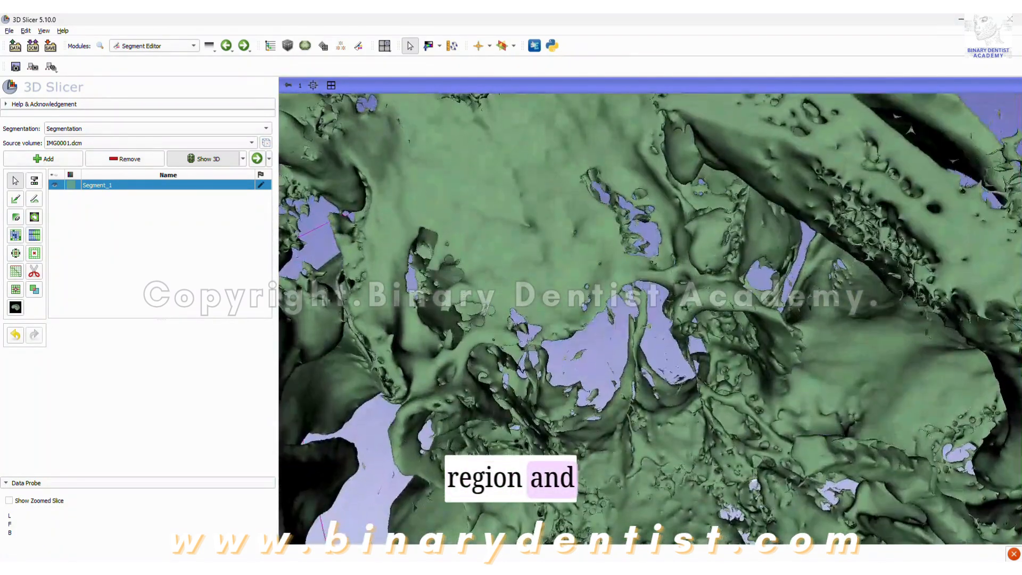
scroll(533, 405, down, 6)
drag(752, 348, 606, 408)
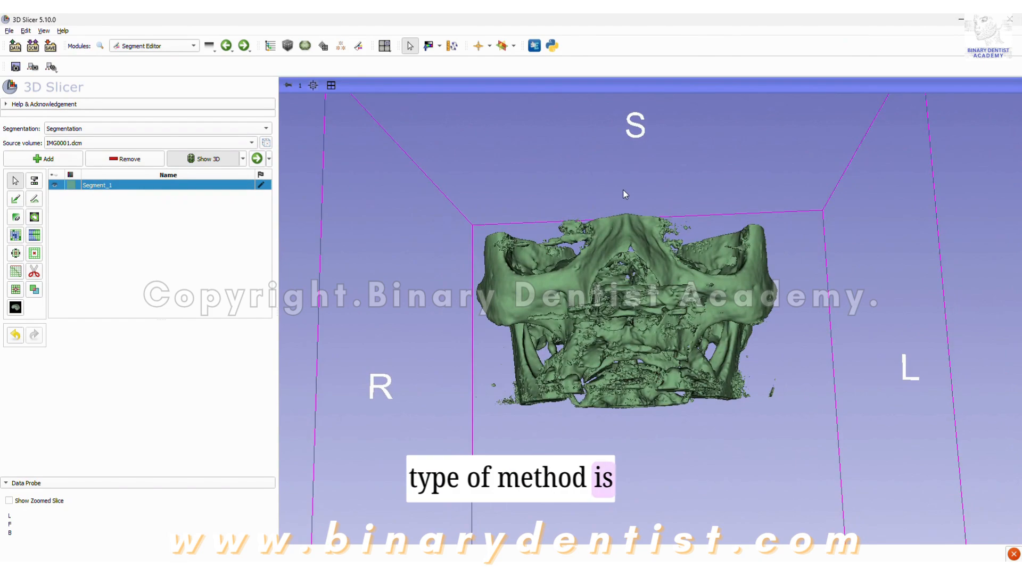
scroll(624, 193, up, 5)
drag(620, 288, 831, 360)
drag(490, 337, 645, 424)
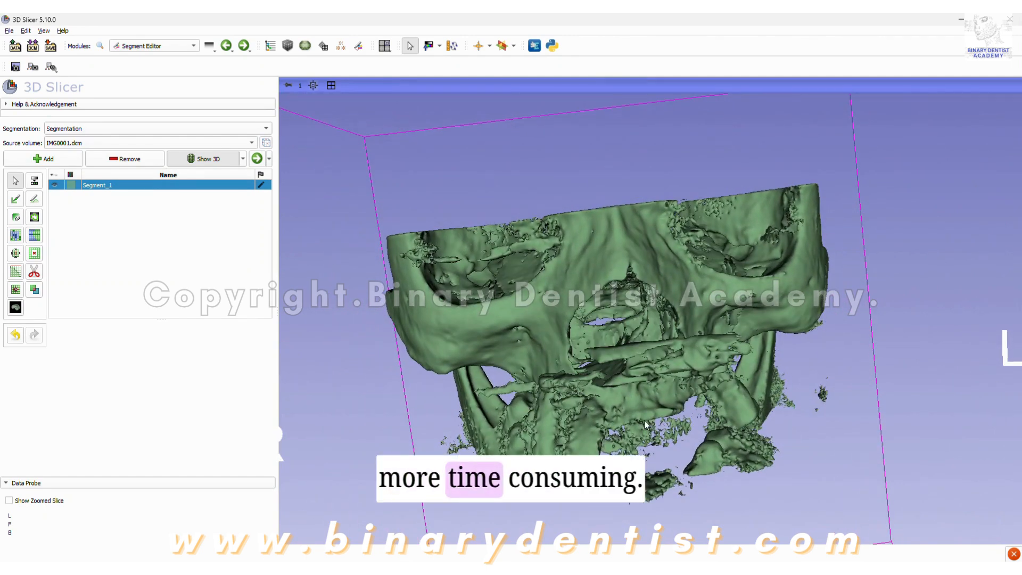